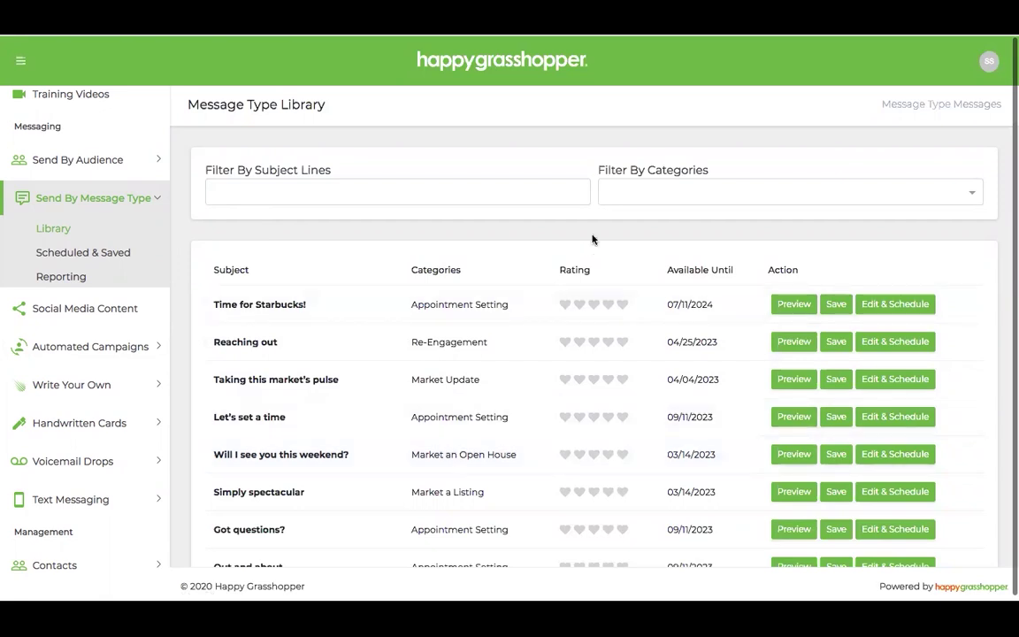
Step: Browse the message type library and check which categories the messages can be filtered by
left_click_drag(705, 299, 692, 416)
left_click(740, 406)
scroll(718, 448, "down", 3)
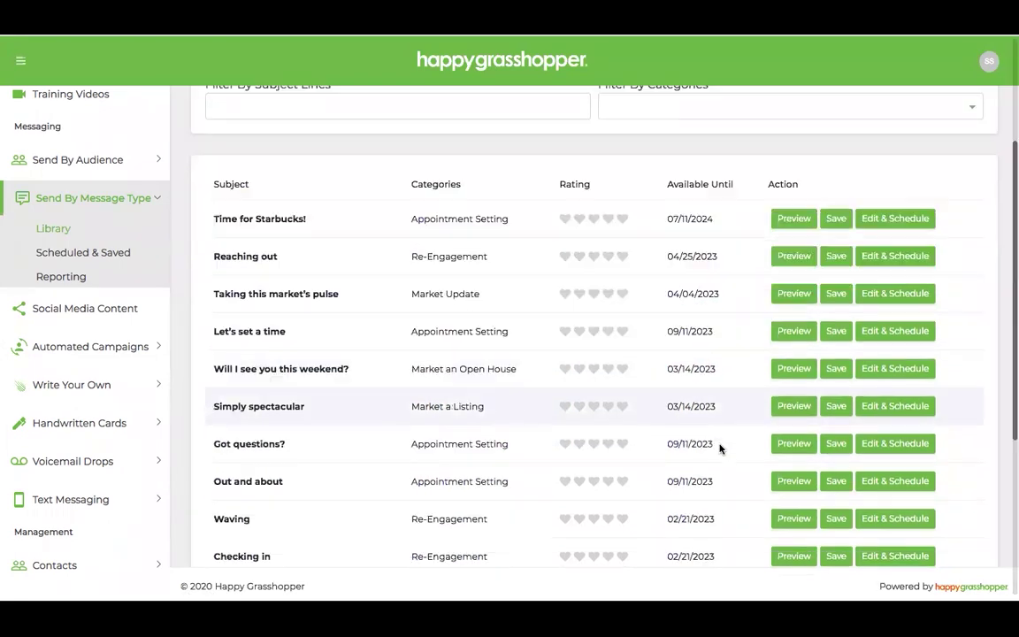
scroll(718, 447, "up", 3)
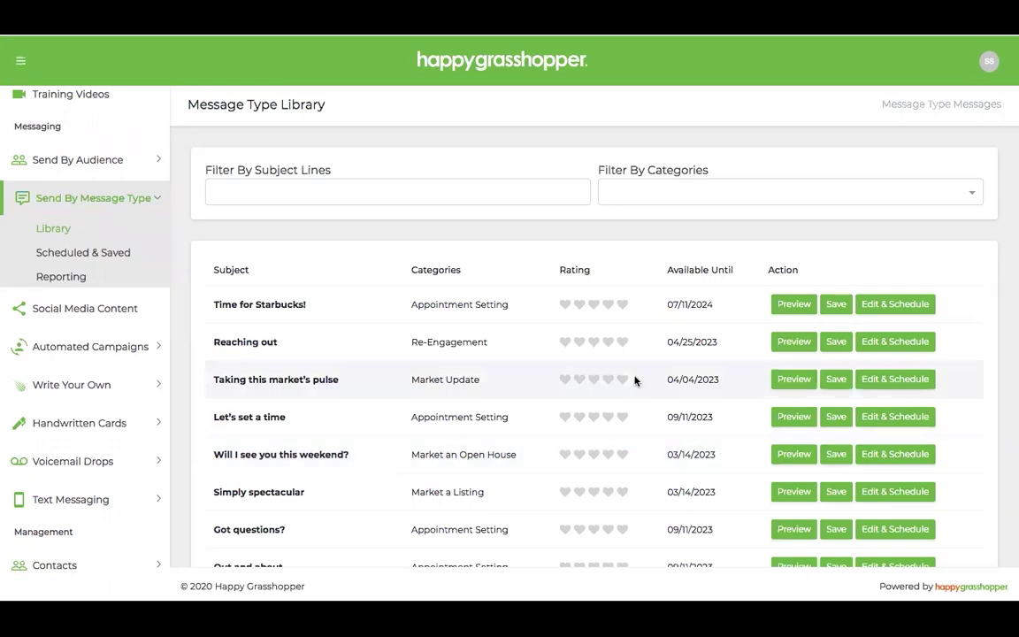
scroll(632, 380, "down", 2)
scroll(498, 255, "up", 1)
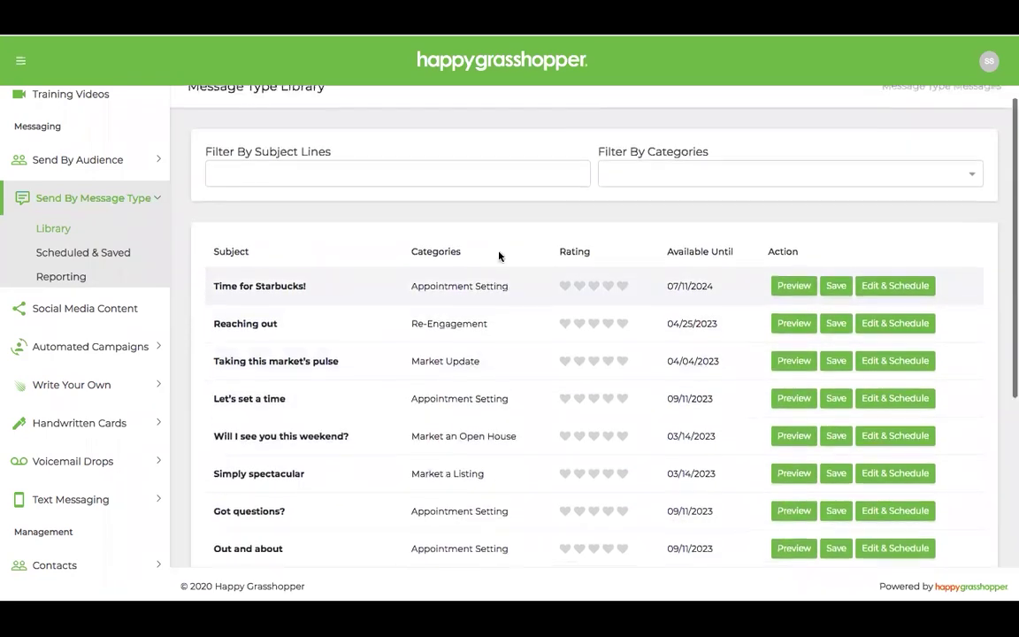
left_click(643, 179)
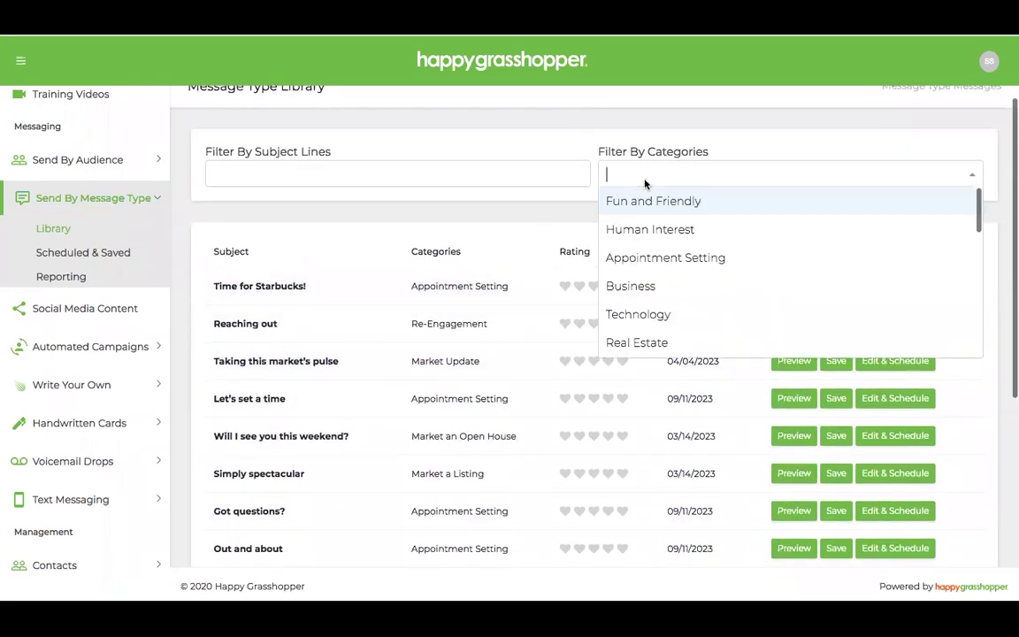
left_click(522, 223)
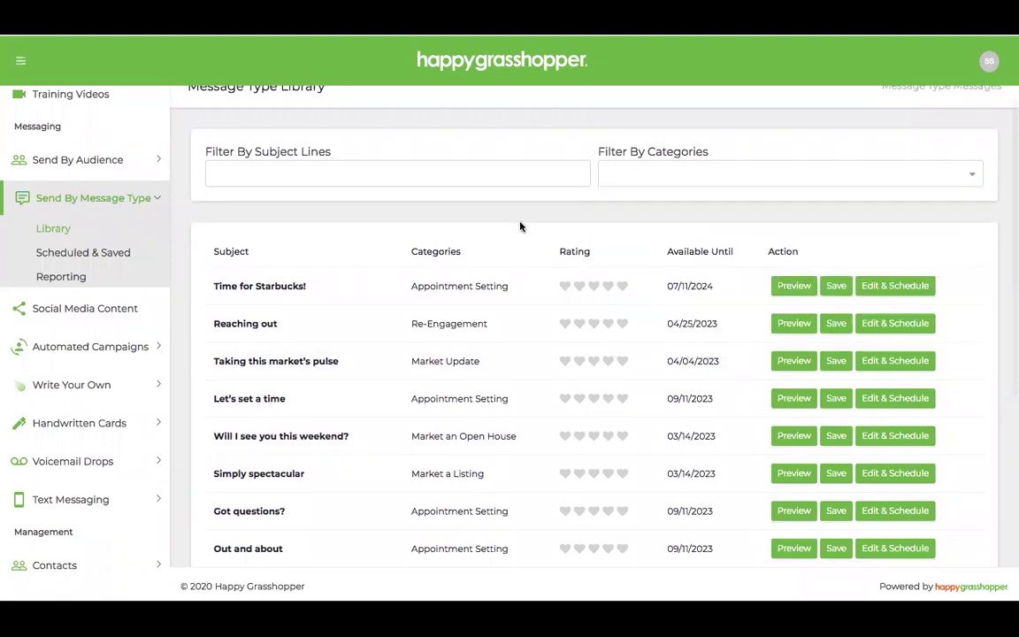
Step: Open the "Will I see you this weekend?" message for editing and scheduling, and highlight the [insert day of open house] placeholder in its body
left_click(873, 436)
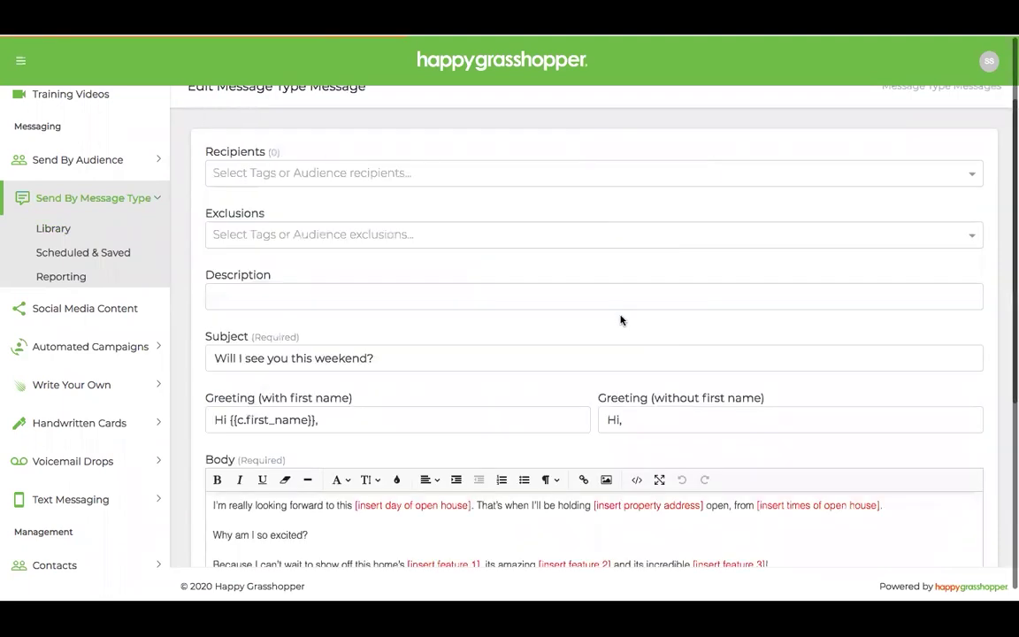
scroll(619, 318, "down", 3)
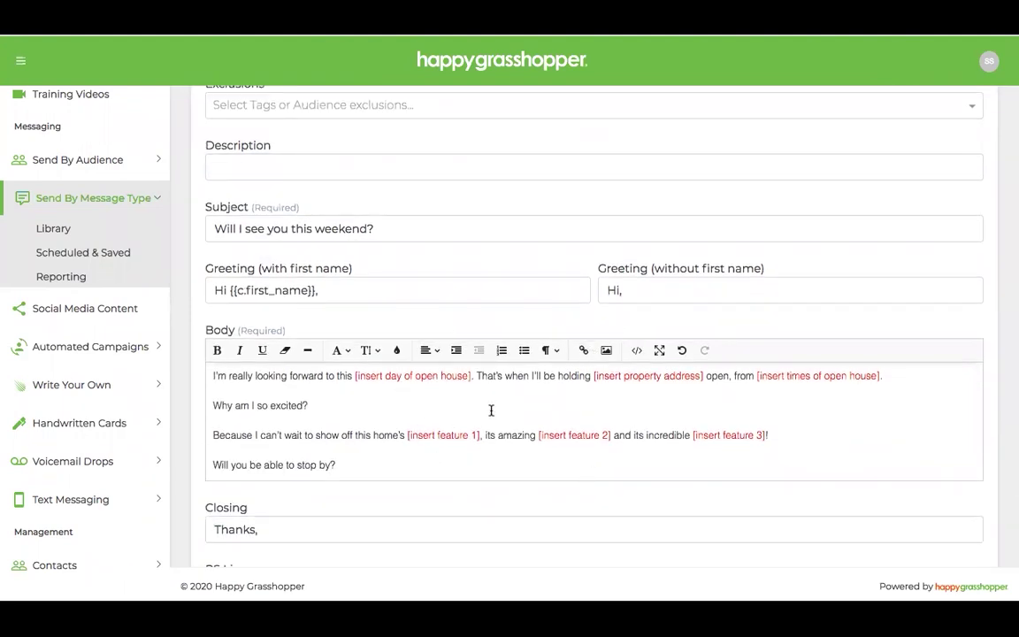
left_click_drag(473, 376, 358, 380)
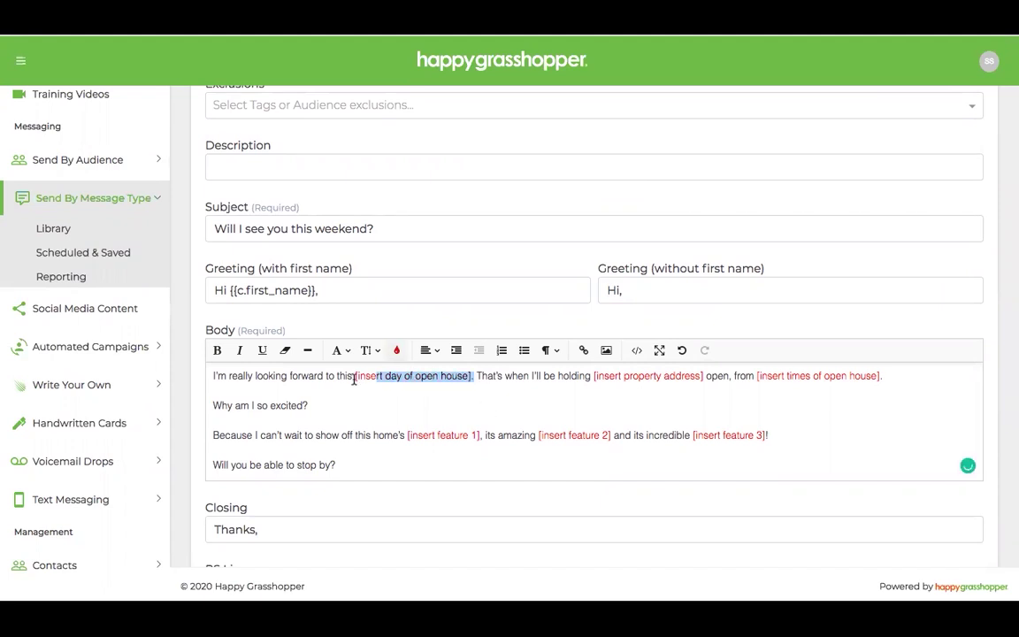
left_click(379, 389)
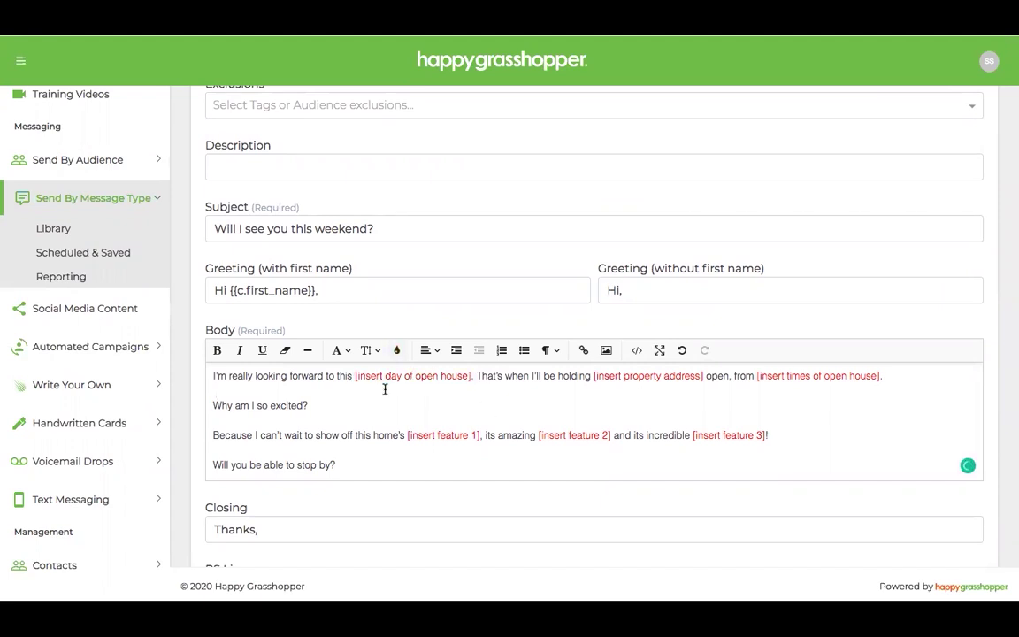
left_click_drag(474, 376, 366, 377)
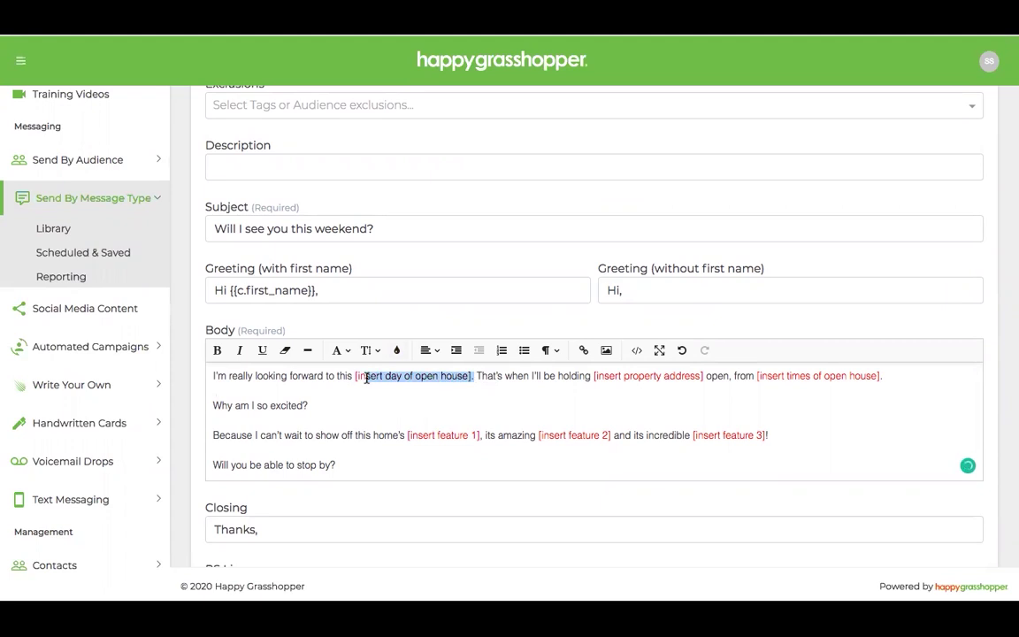
left_click(371, 396)
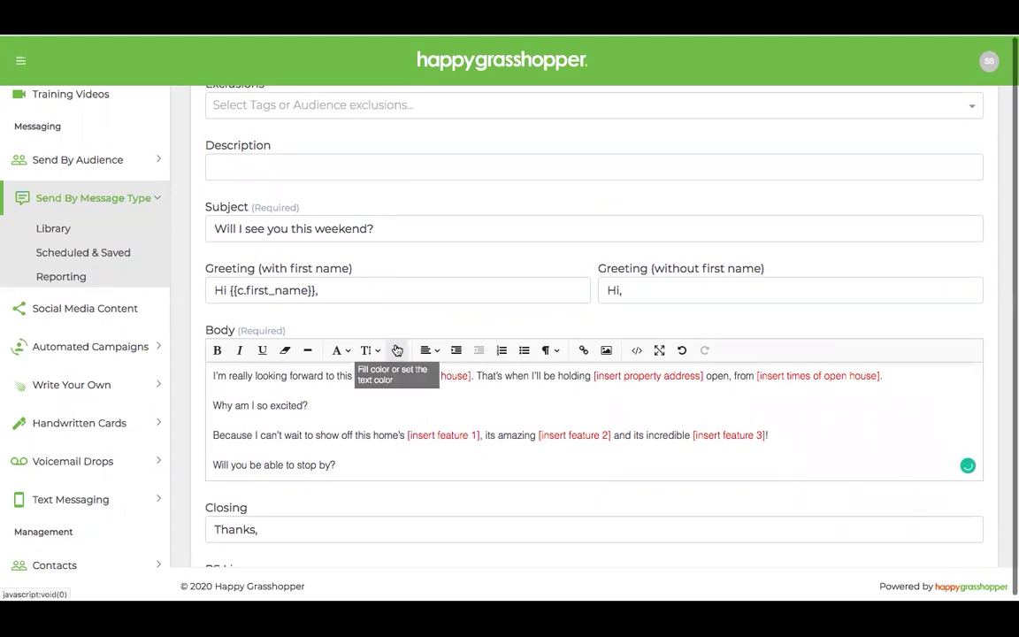
Step: Review the message's body placeholders, text formatting options, and recipients and exclusions fields
scroll(383, 421, "down", 1)
scroll(382, 421, "up", 1)
left_click(383, 421)
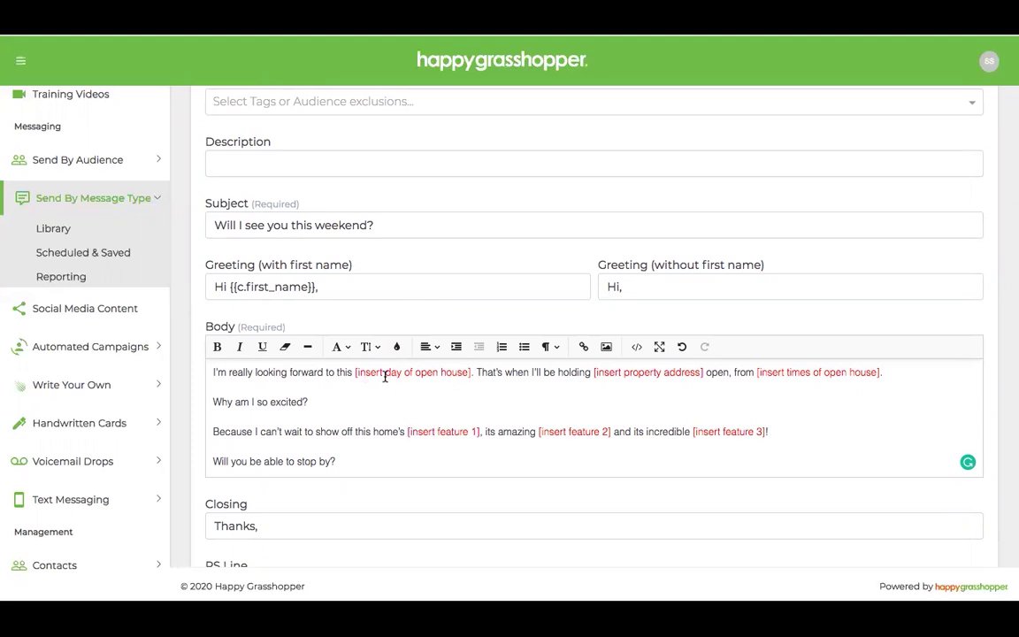
scroll(385, 376, "up", 3)
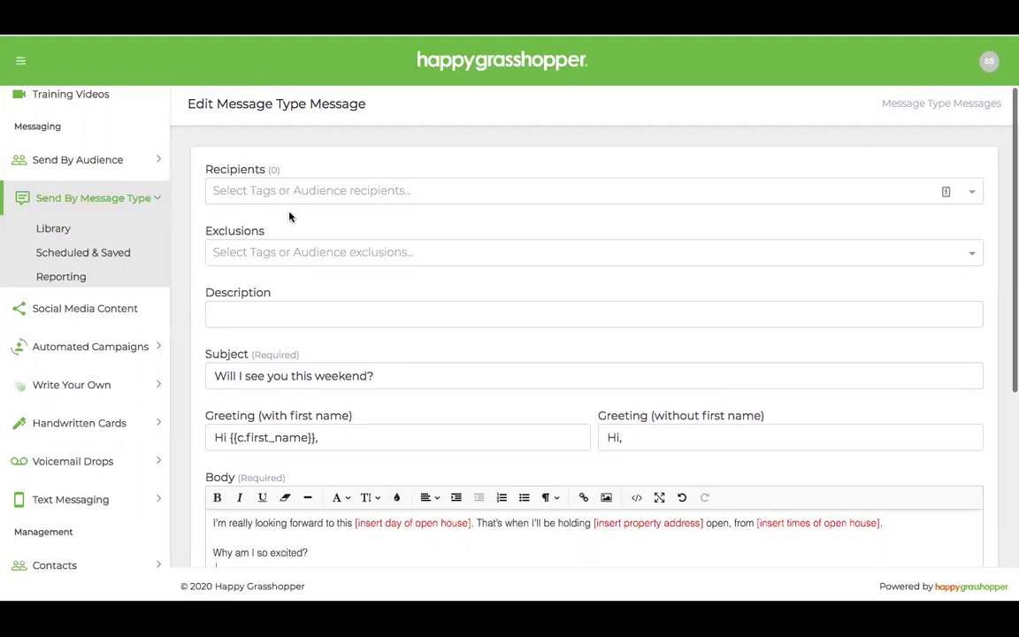
scroll(290, 216, "down", 2)
scroll(289, 216, "down", 2)
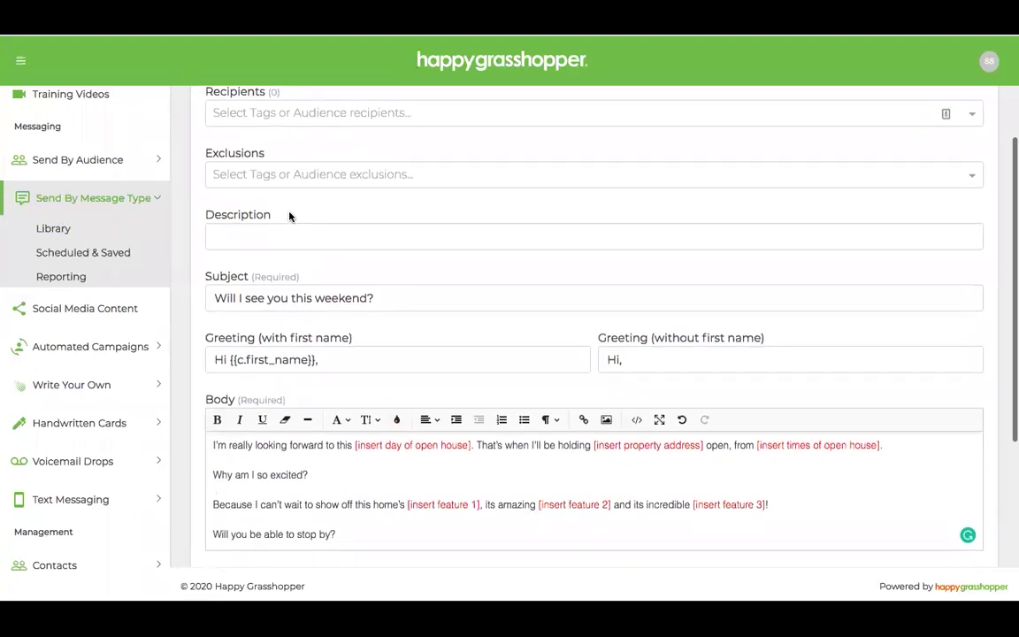
left_click(397, 399)
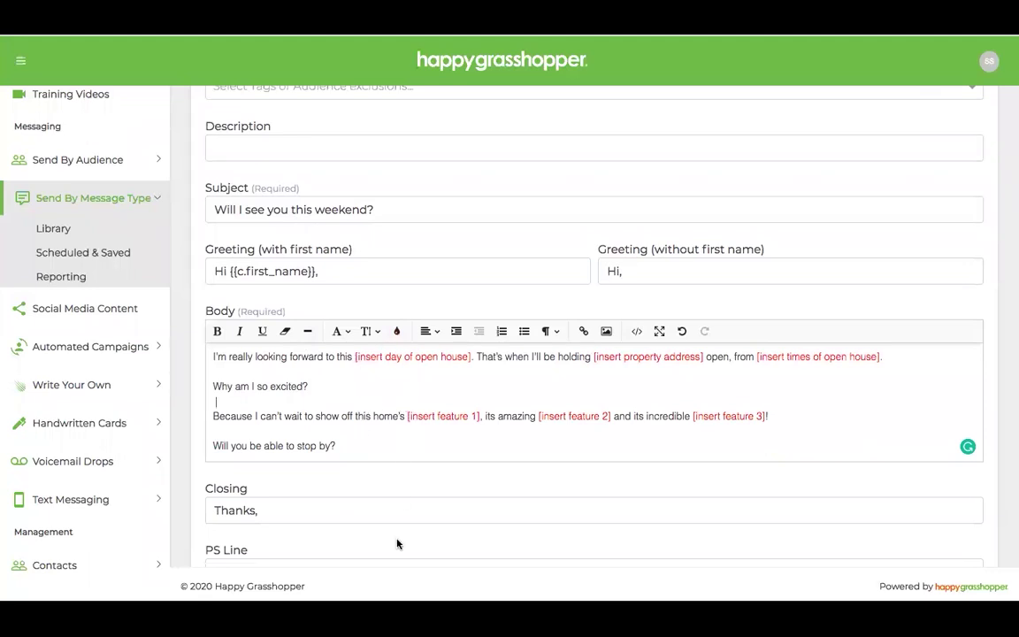
scroll(398, 542, "up", 4)
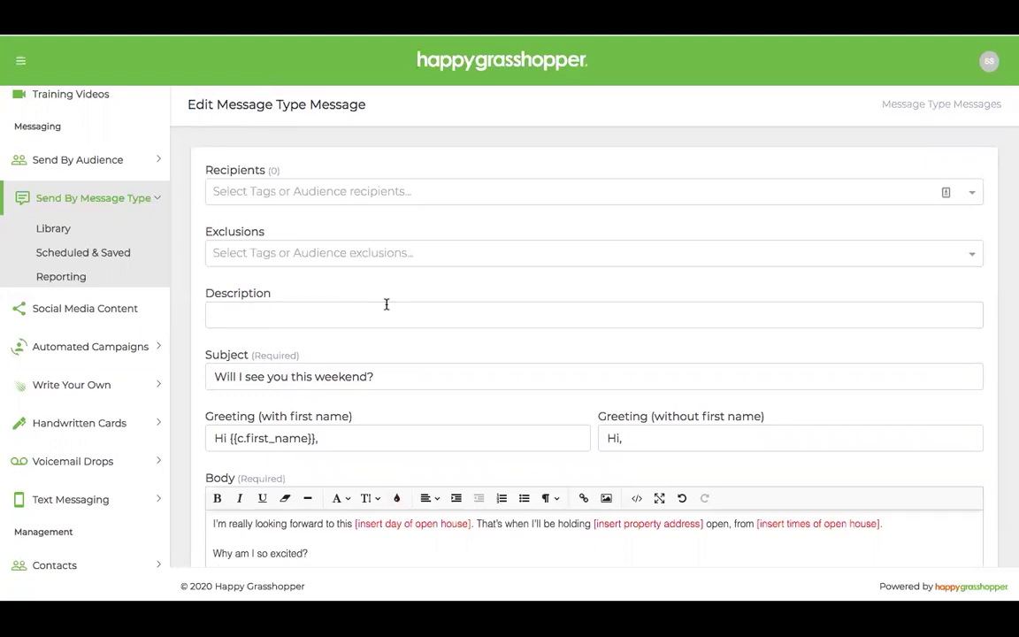
scroll(386, 305, "down", 2)
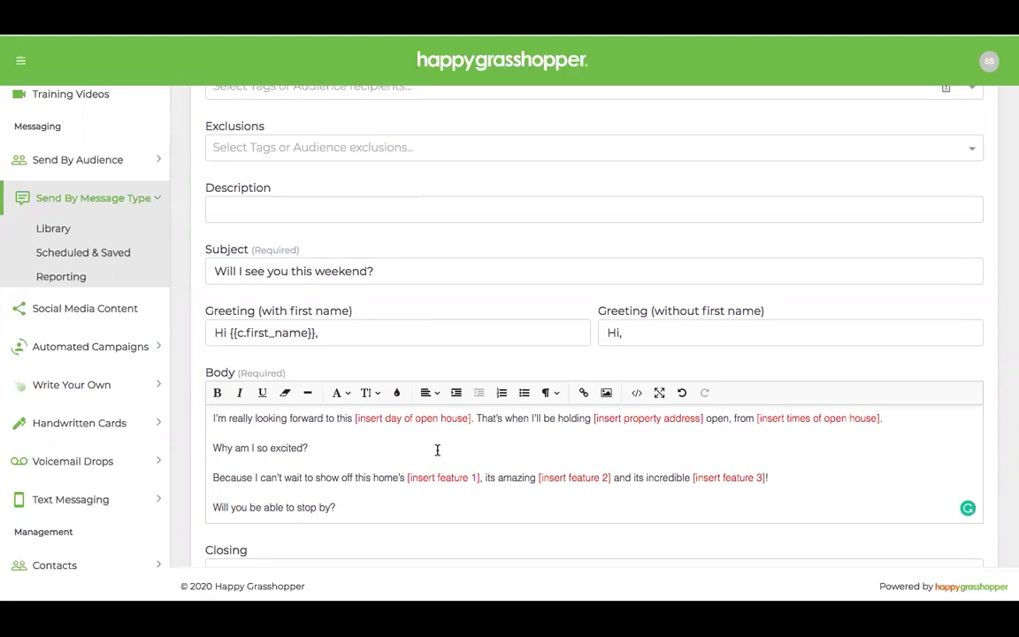
scroll(437, 449, "up", 2)
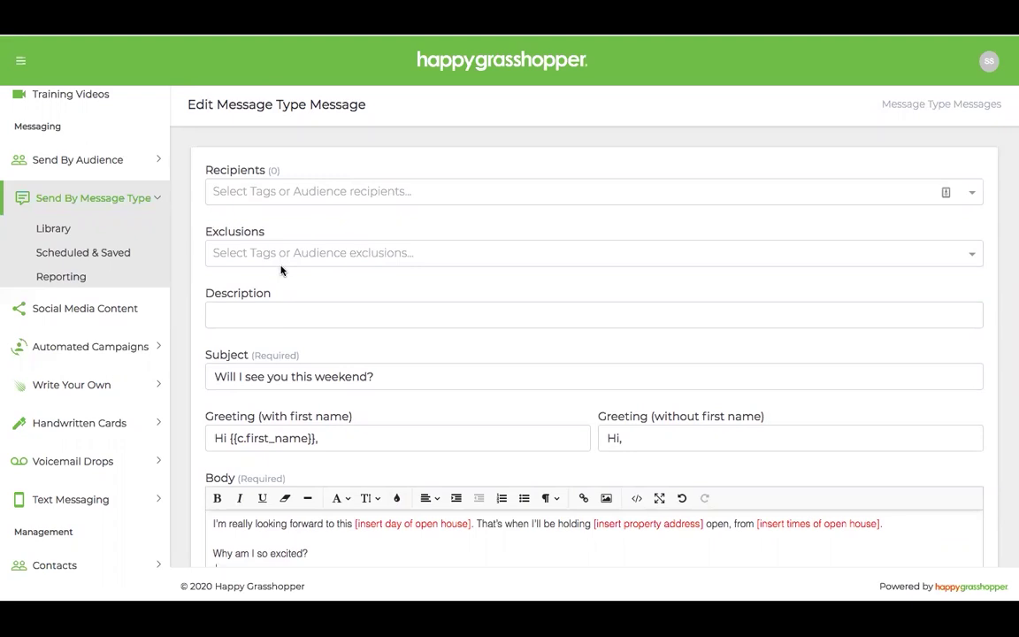
Step: Examine the message form from the description field through subject, greetings, closing, PS line and signature to the scheduling option
left_click(276, 309)
scroll(275, 305, "down", 1)
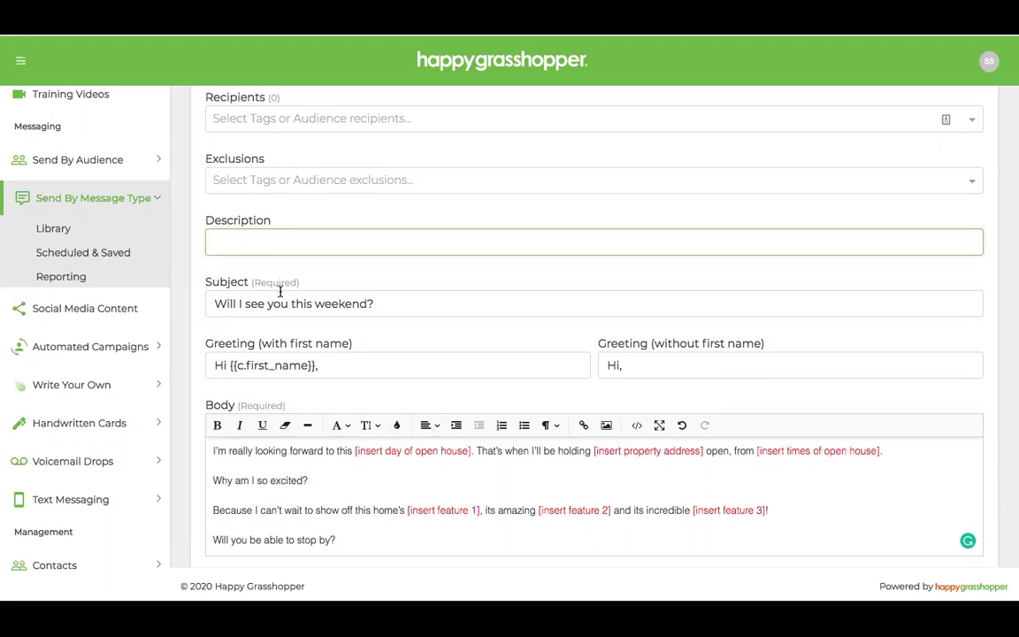
scroll(280, 292, "down", 1)
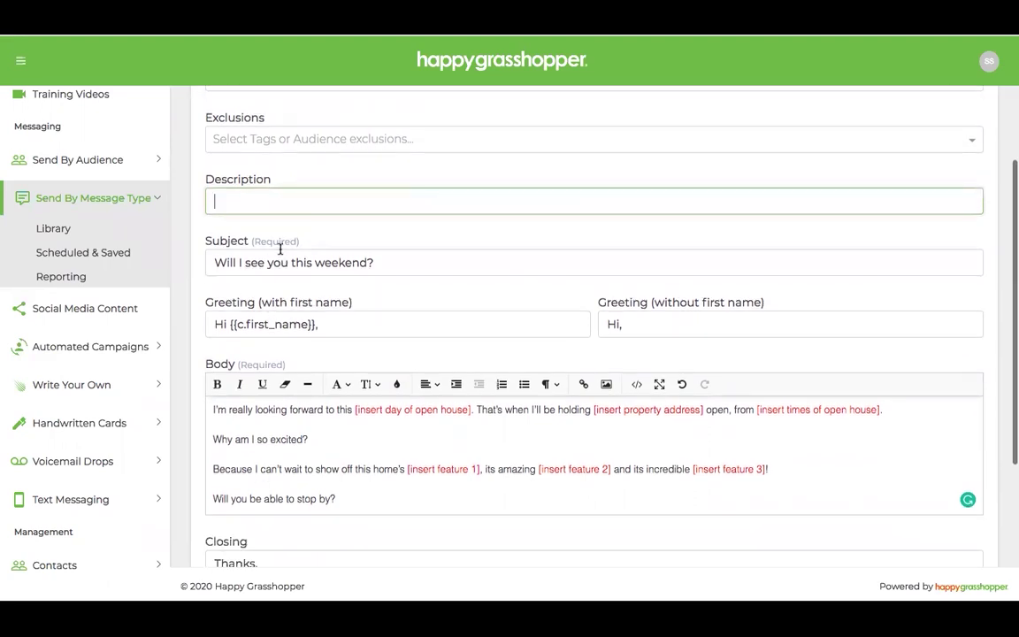
scroll(280, 250, "down", 3)
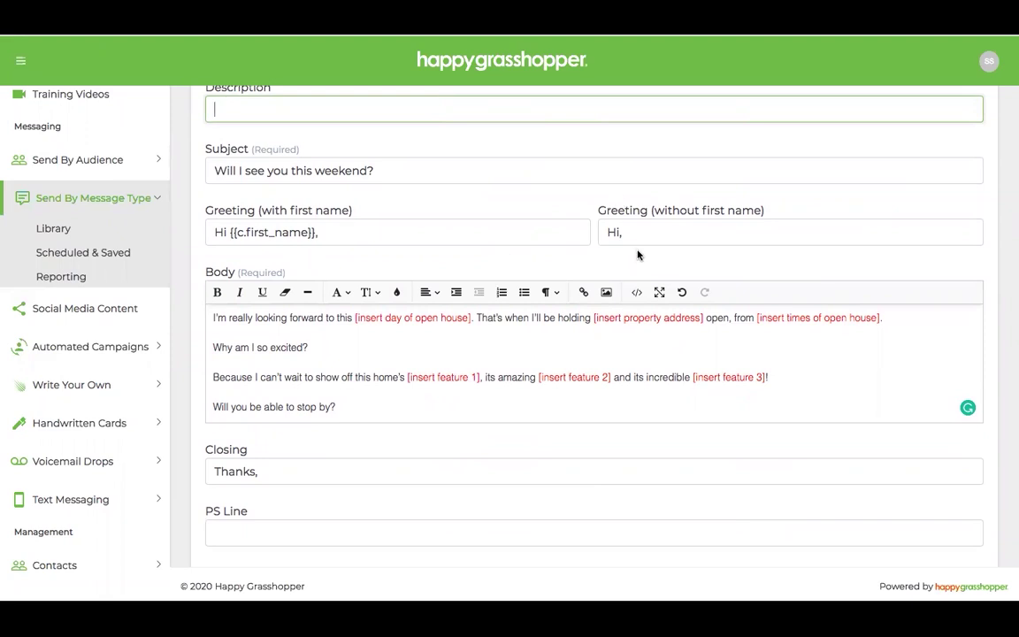
scroll(494, 262, "down", 3)
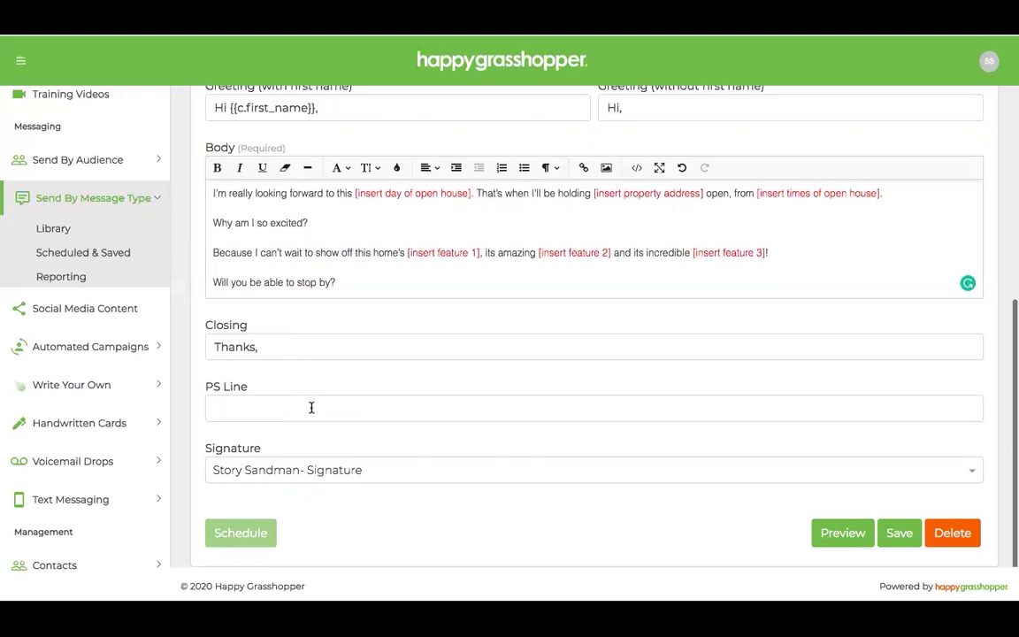
scroll(312, 407, "down", 1)
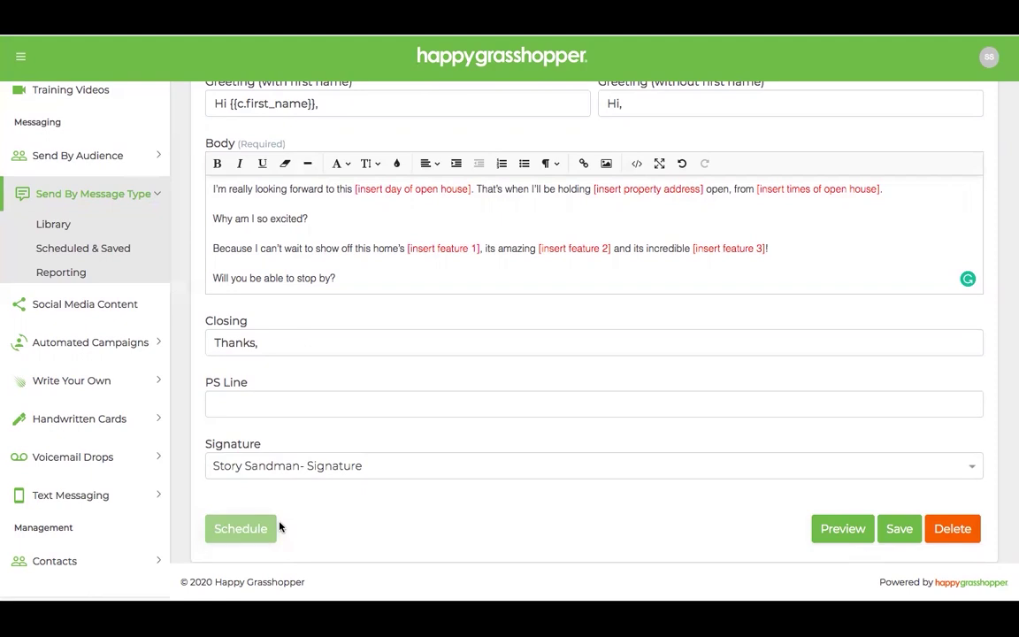
scroll(319, 469, "up", 2)
scroll(320, 468, "up", 3)
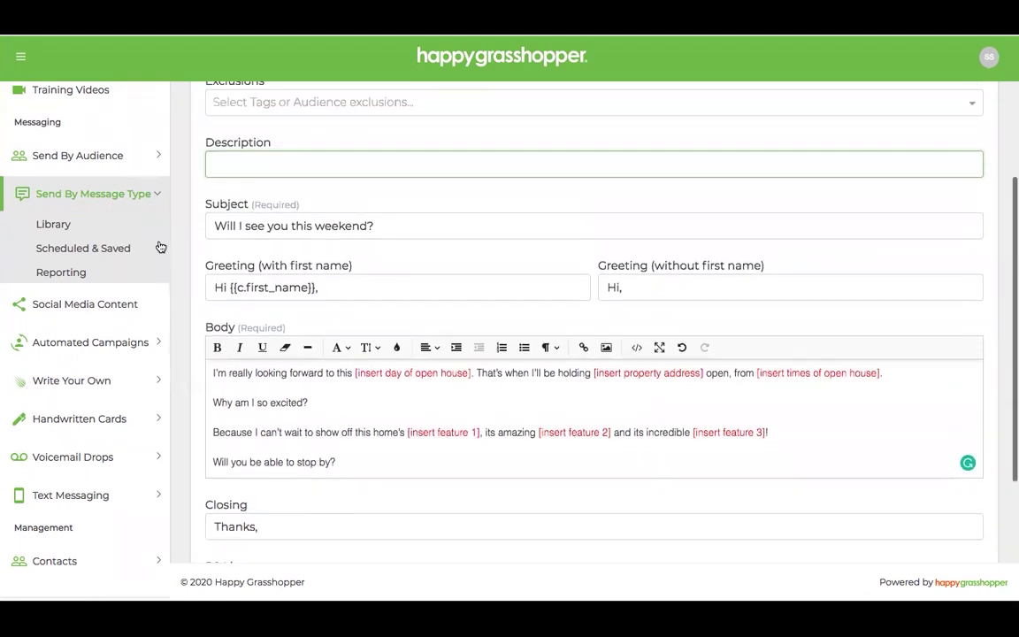
Step: Return to the message type library and look through its list of messages
left_click(51, 226)
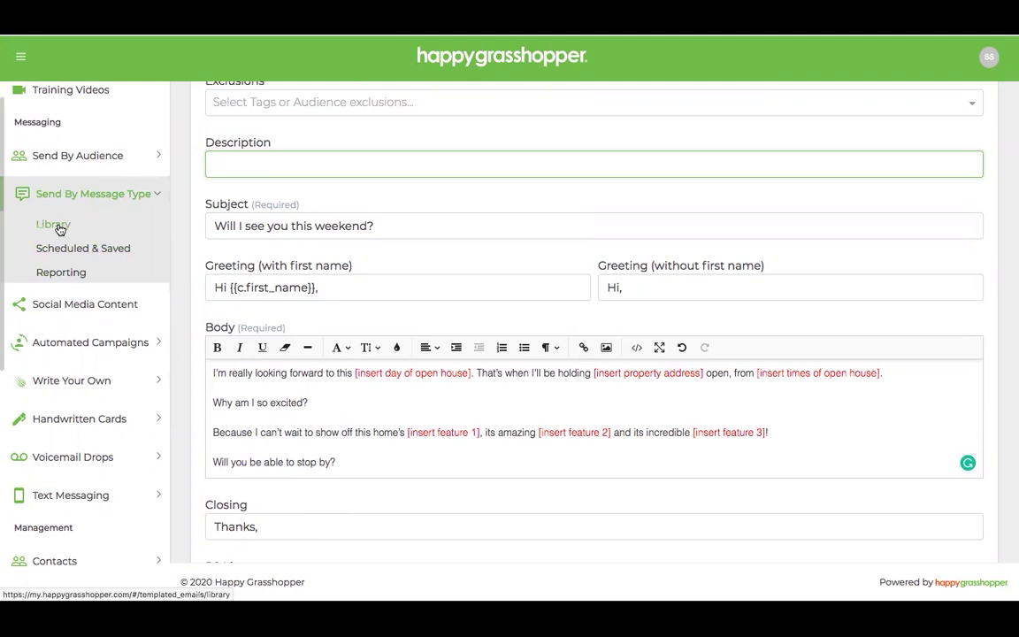
left_click(60, 228)
scroll(354, 362, "down", 1)
scroll(354, 362, "down", 3)
scroll(354, 363, "up", 4)
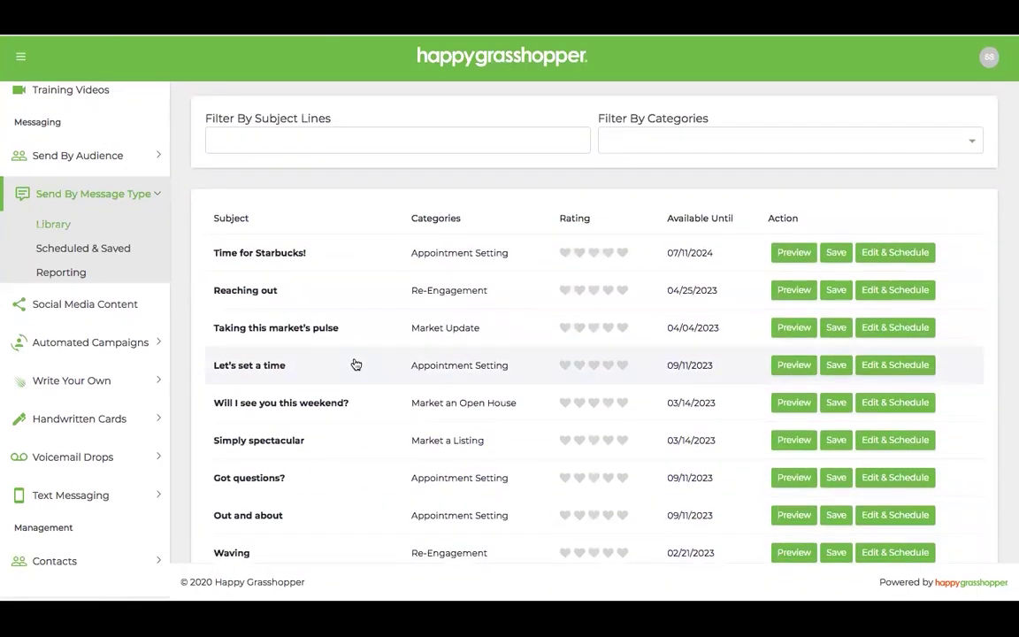
Step: View the scheduled and saved message type messages, followed by the message type reporting page
left_click(91, 250)
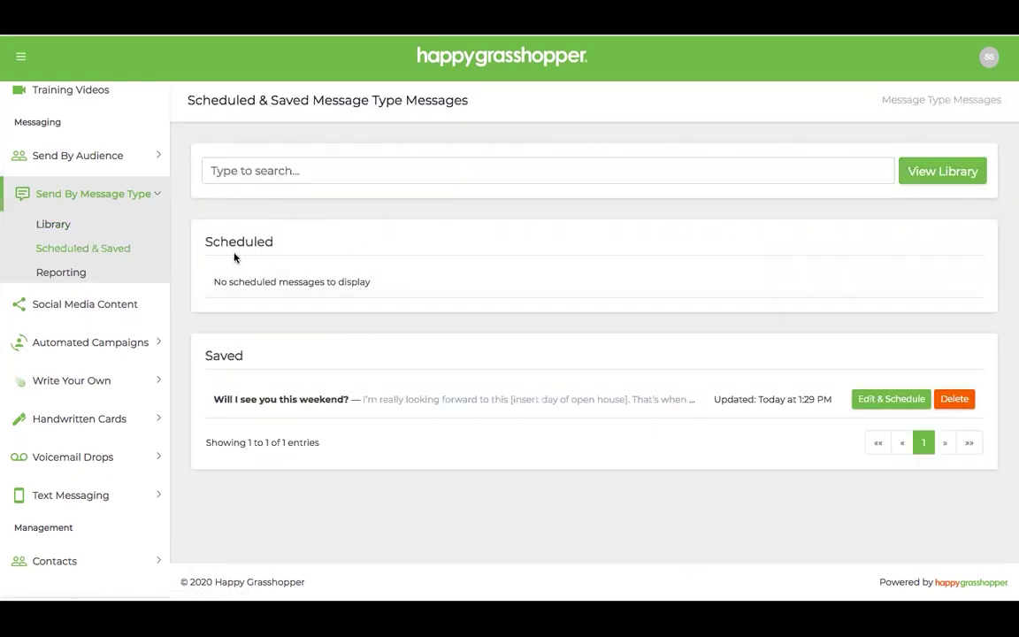
left_click(61, 274)
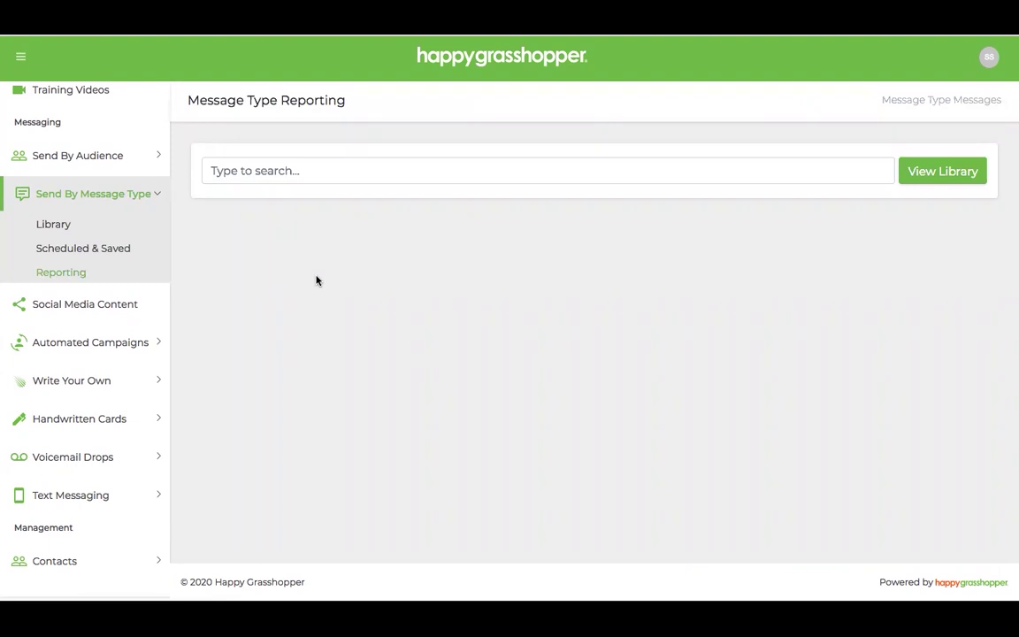
scroll(84, 347, "down", 5)
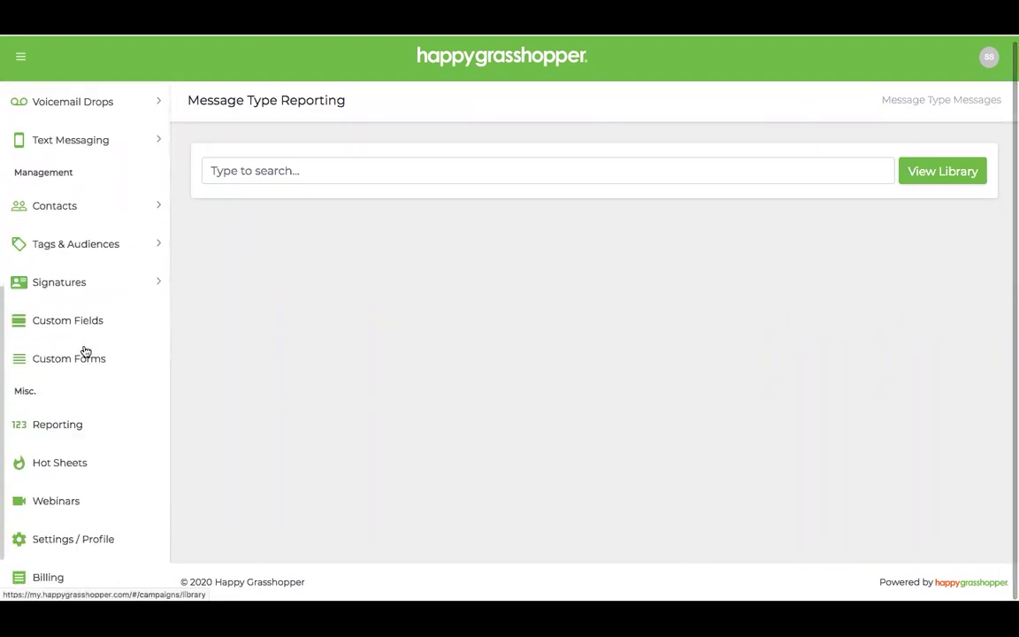
scroll(84, 352, "down", 1)
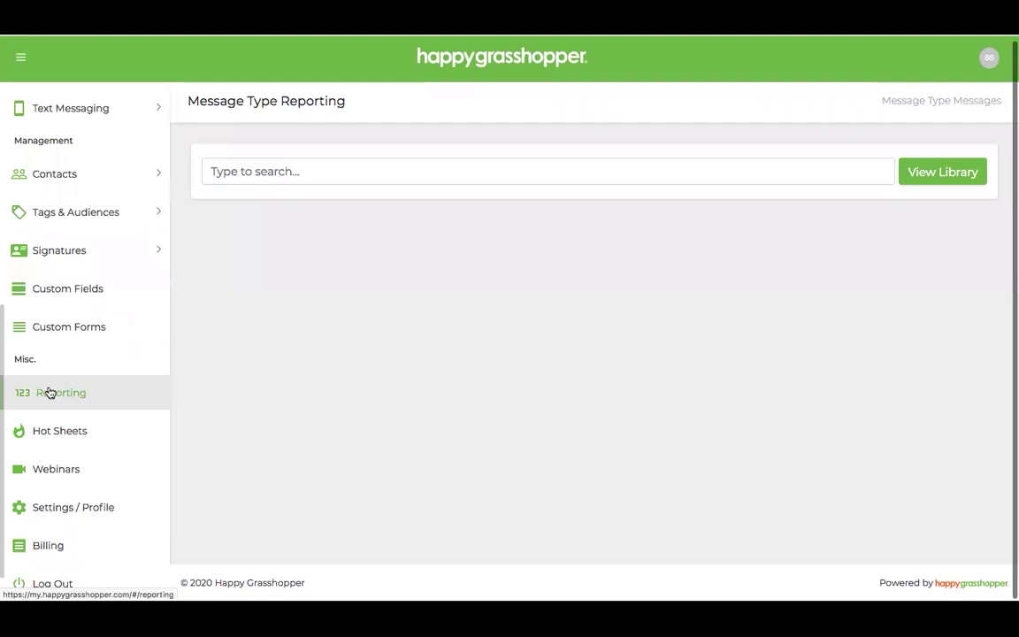
scroll(55, 389, "up", 4)
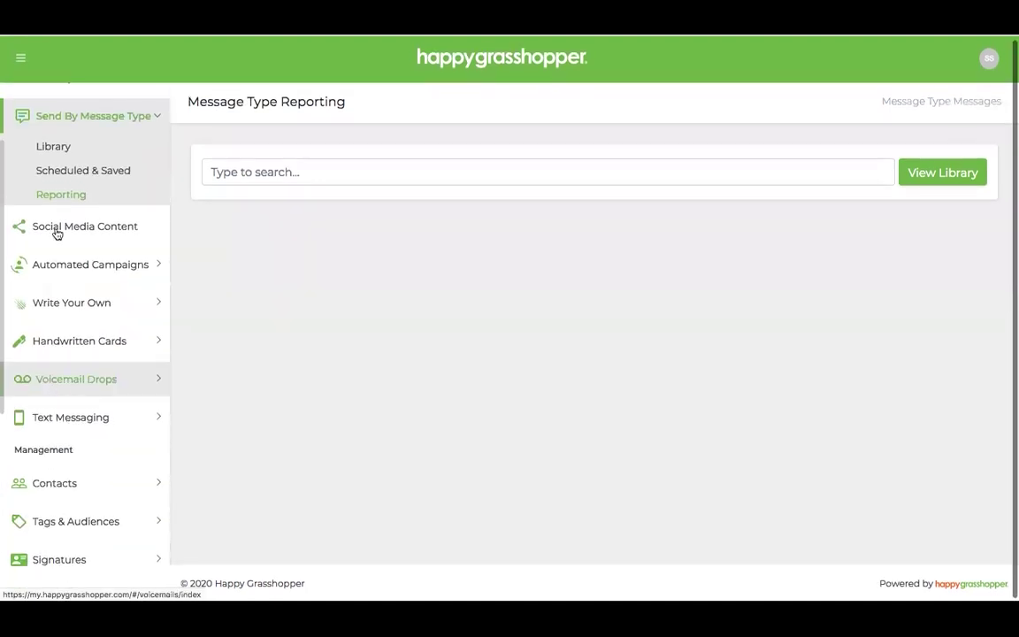
scroll(69, 194, "up", 2)
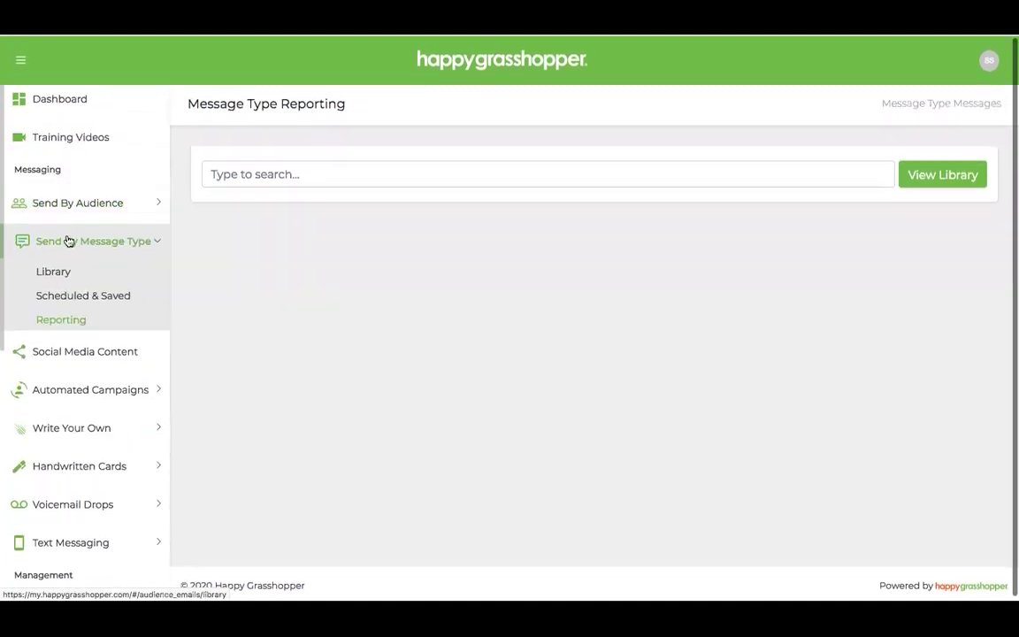